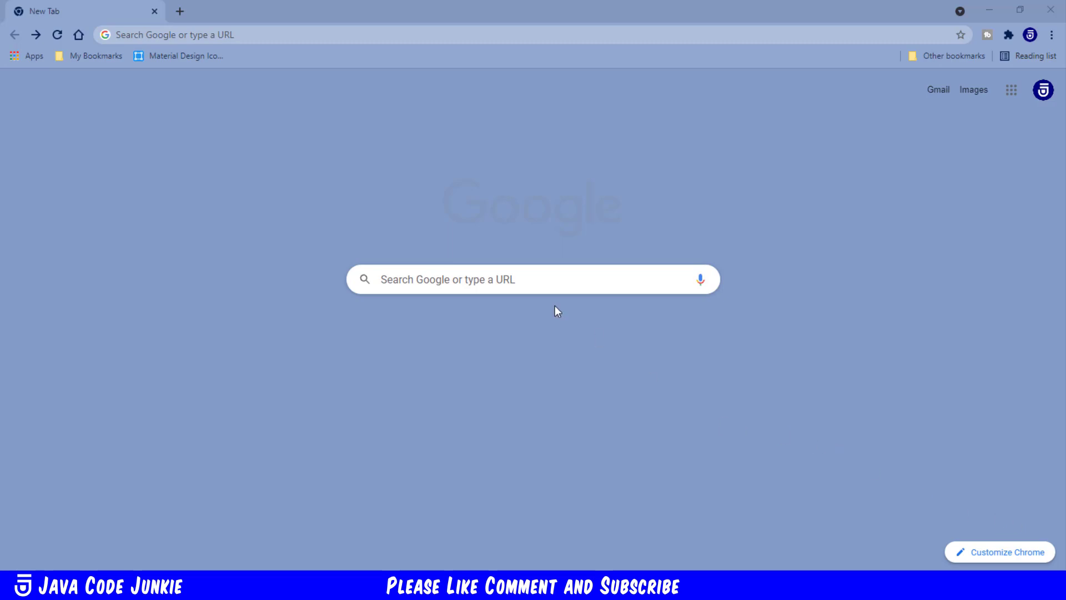
Search the web for dbeaver and open the download page of the DBeaver Community site
left_click(503, 277)
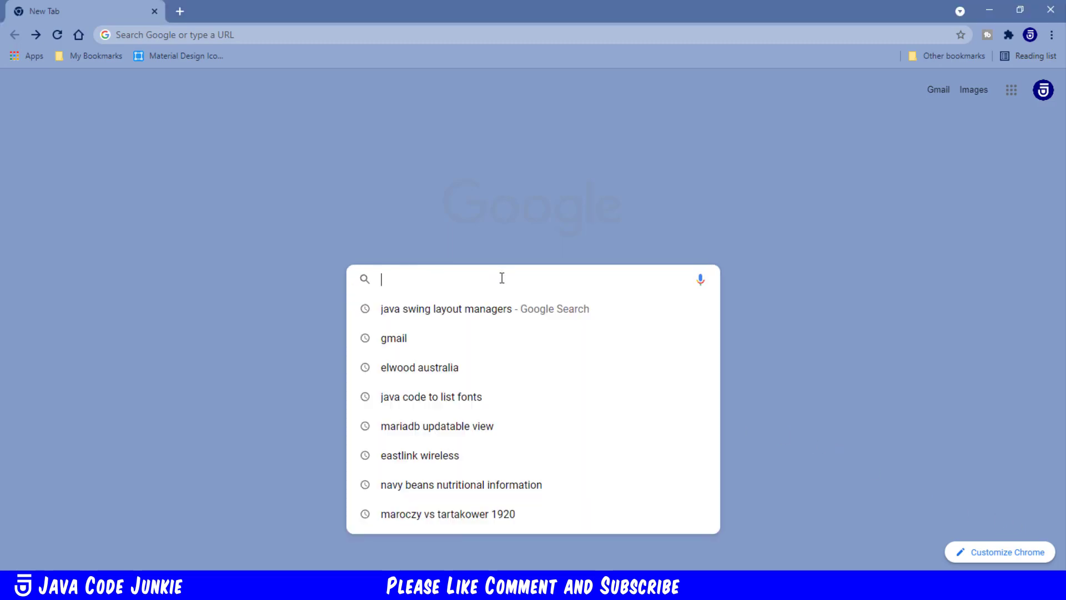
type("dbeaver")
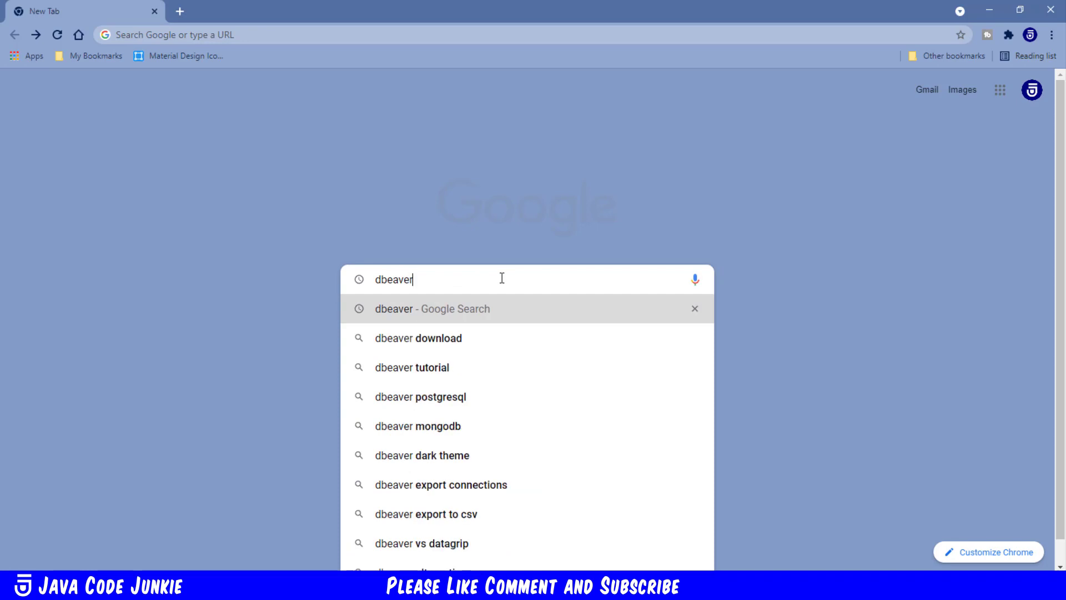
key("Return")
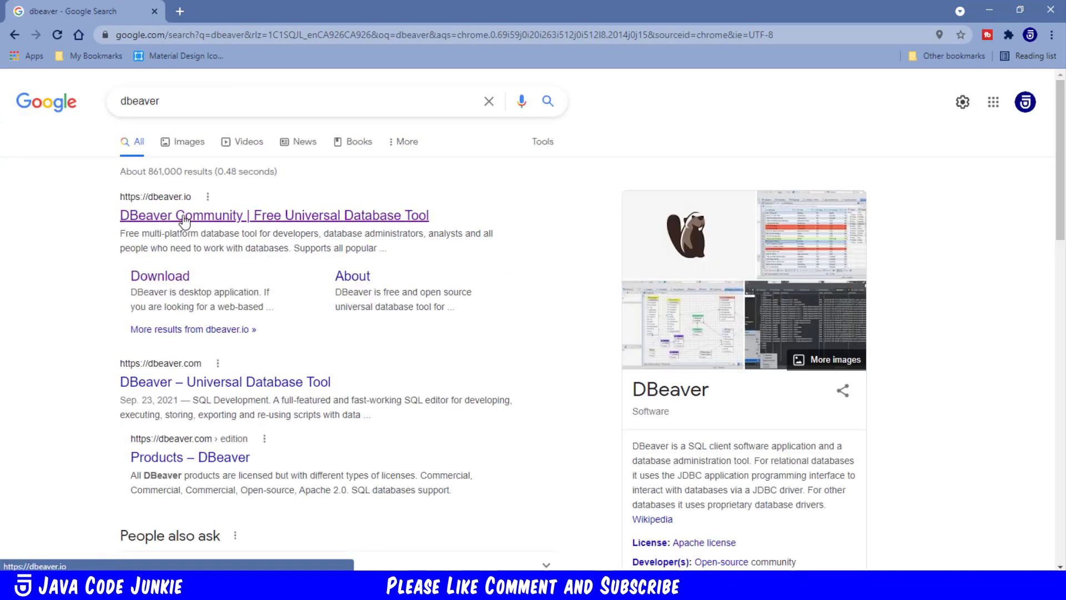
left_click(185, 219)
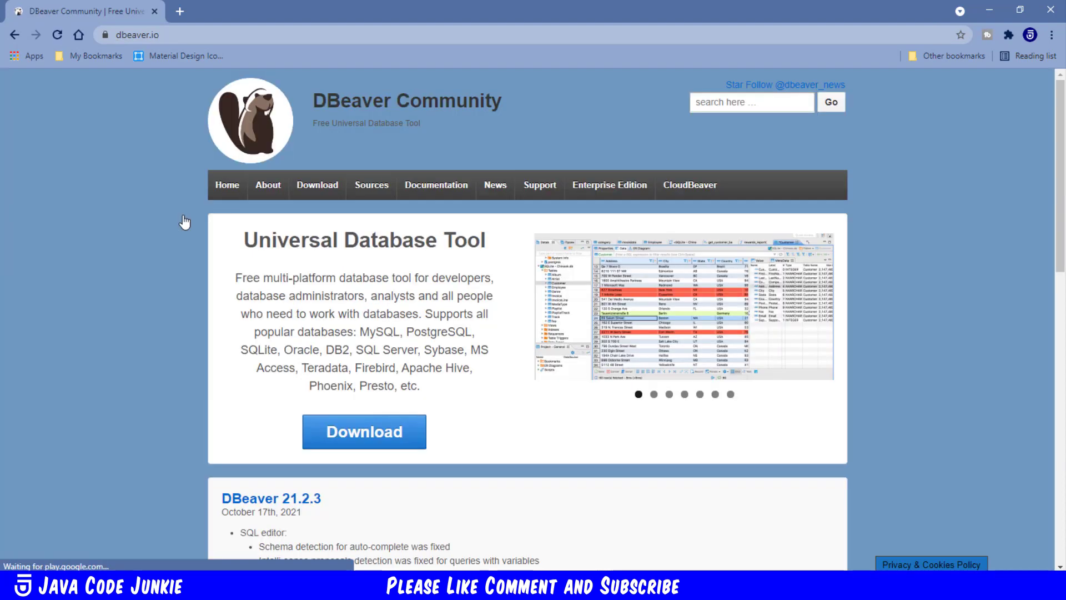
left_click(359, 433)
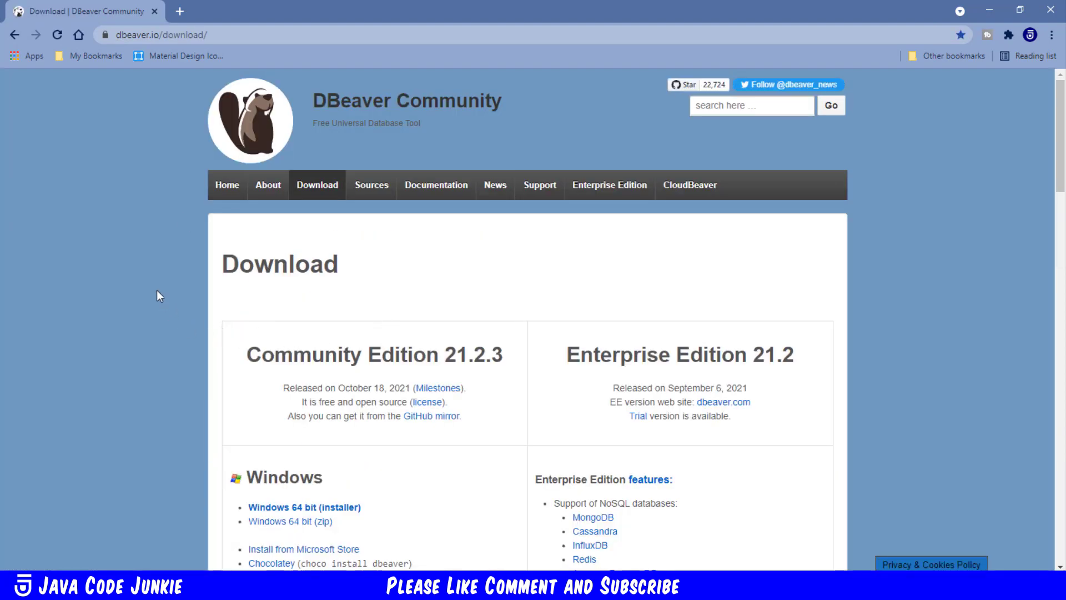
Download the Community Edition Windows 64 bit installer, keep the file despite the browser's warning, and show it in its folder
scroll(157, 291, "down", 2)
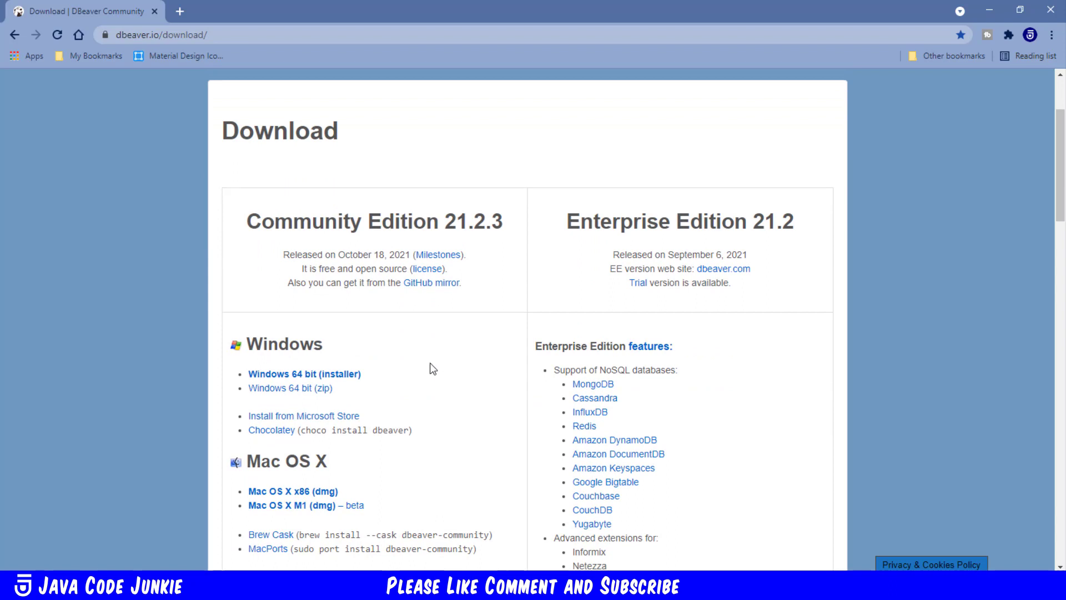
left_click(307, 375)
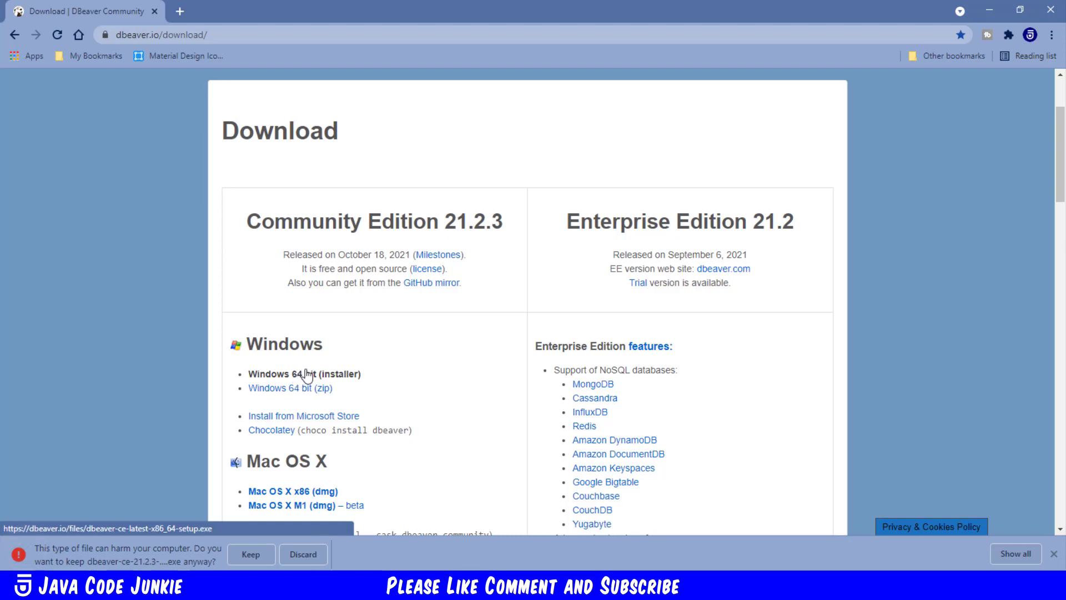
left_click(250, 554)
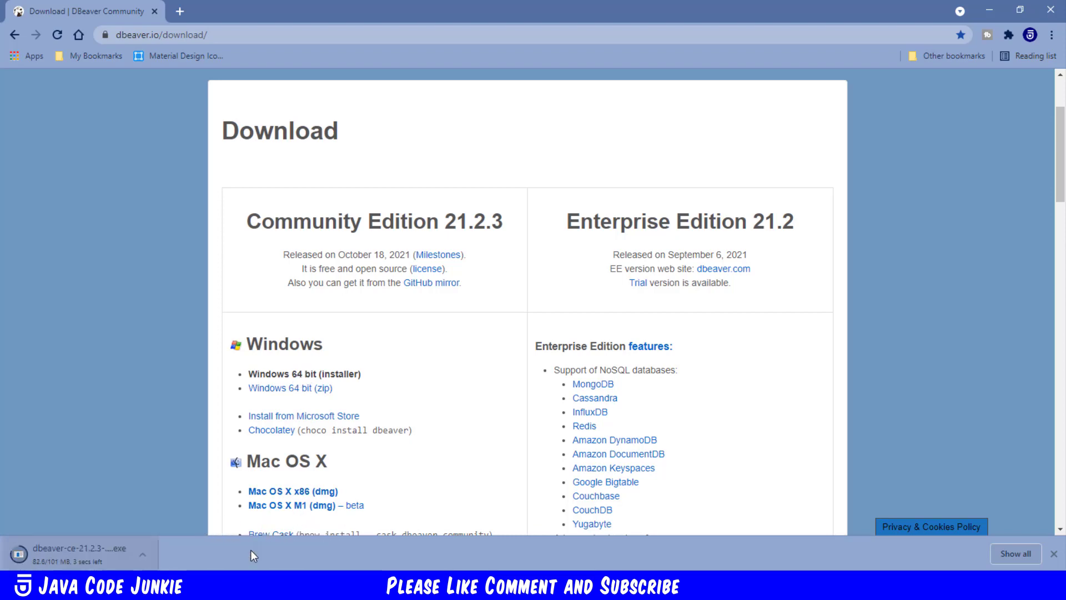
left_click(141, 554)
left_click(172, 511)
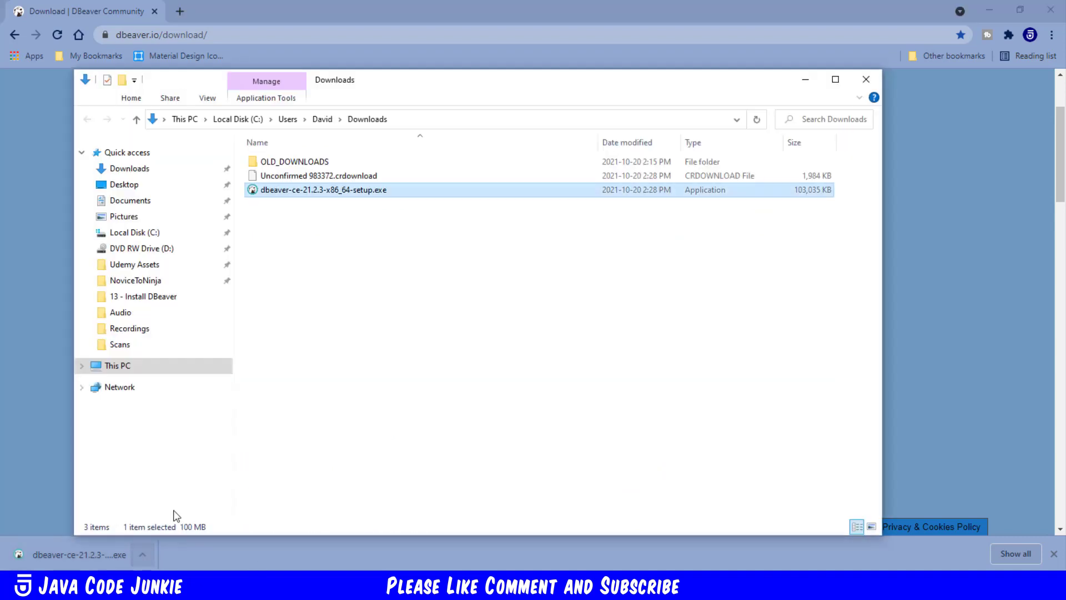
Run dbeaver-ce-21.2.3-x86_64-setup.exe as administrator with English as the installer language
right_click(303, 176)
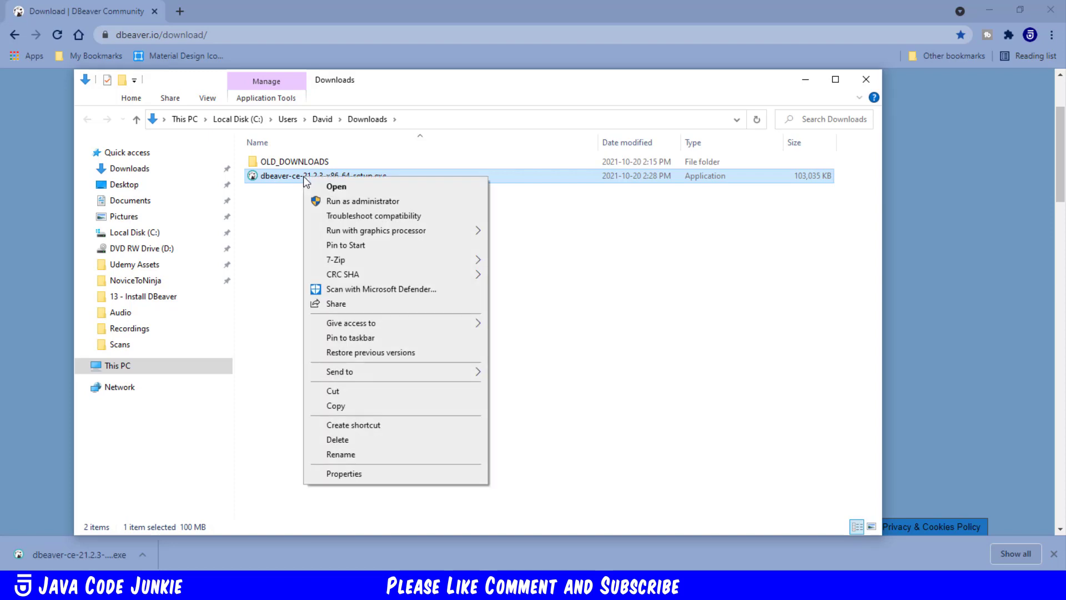
left_click(362, 202)
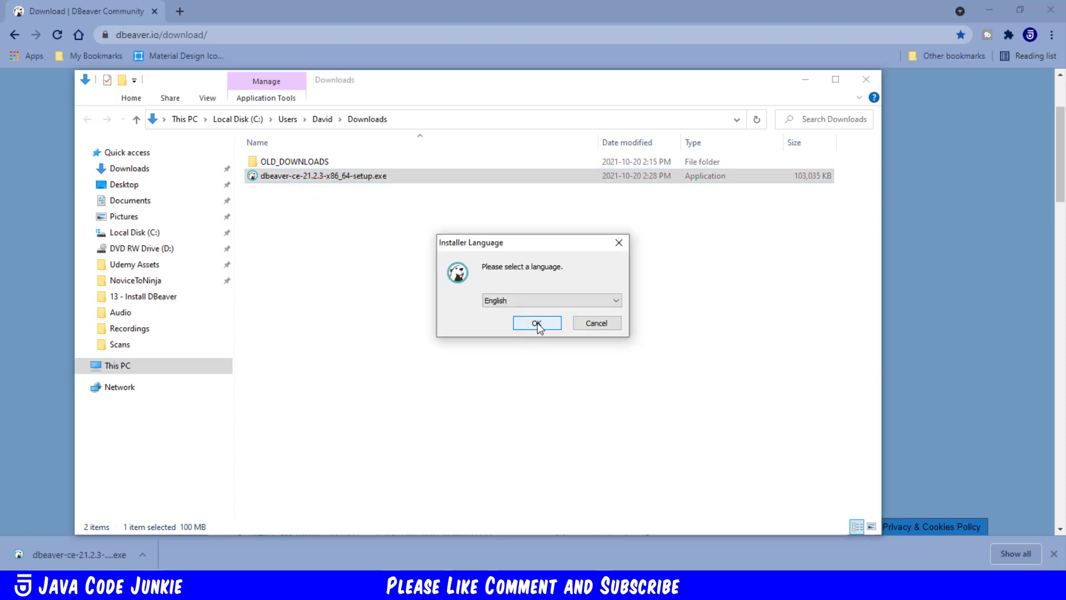
left_click(537, 324)
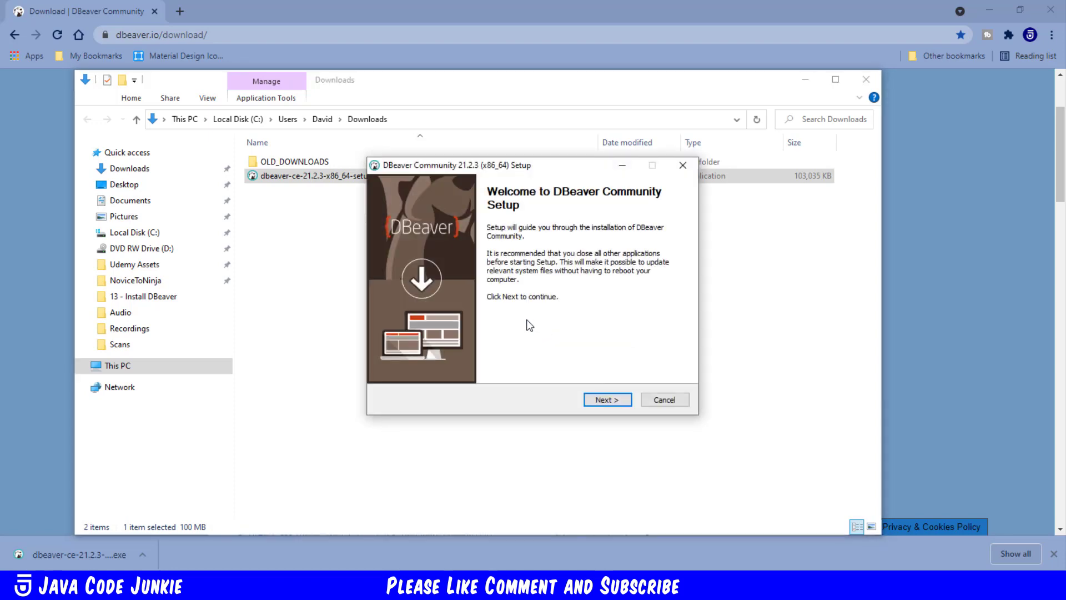
Accept the license, install DBeaver Community with Java for all users in C:\Program Files\DBeaver, and finish setup with a desktop shortcut
left_click(606, 400)
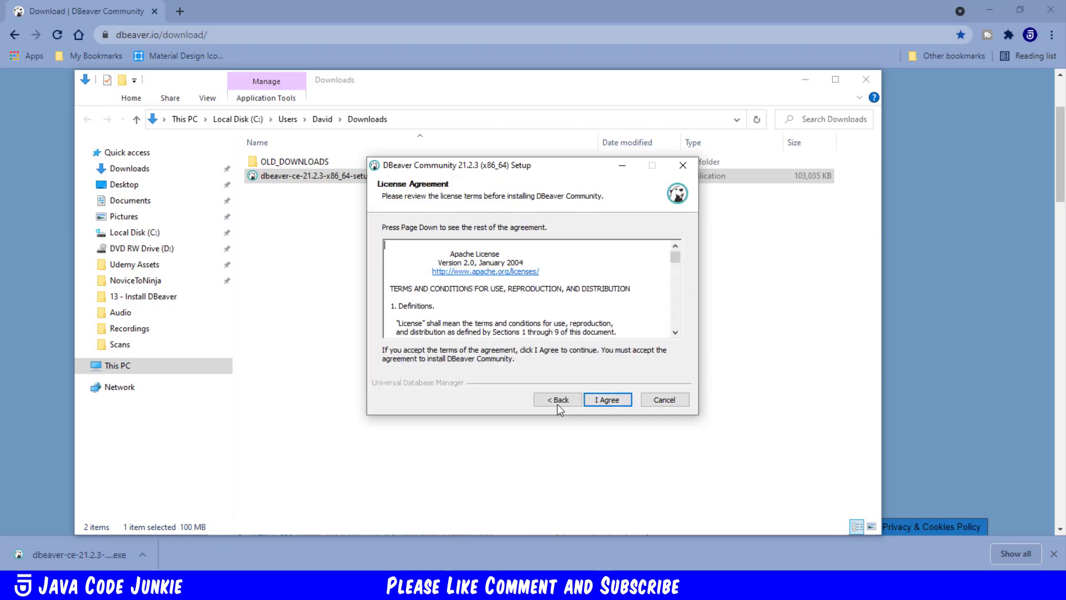
left_click(609, 401)
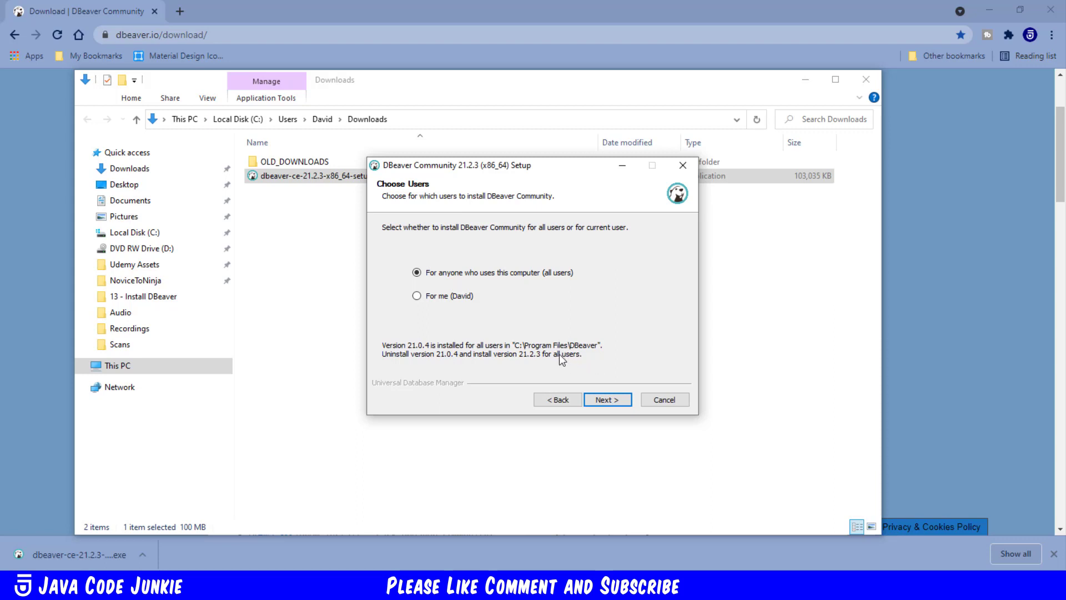
left_click(605, 403)
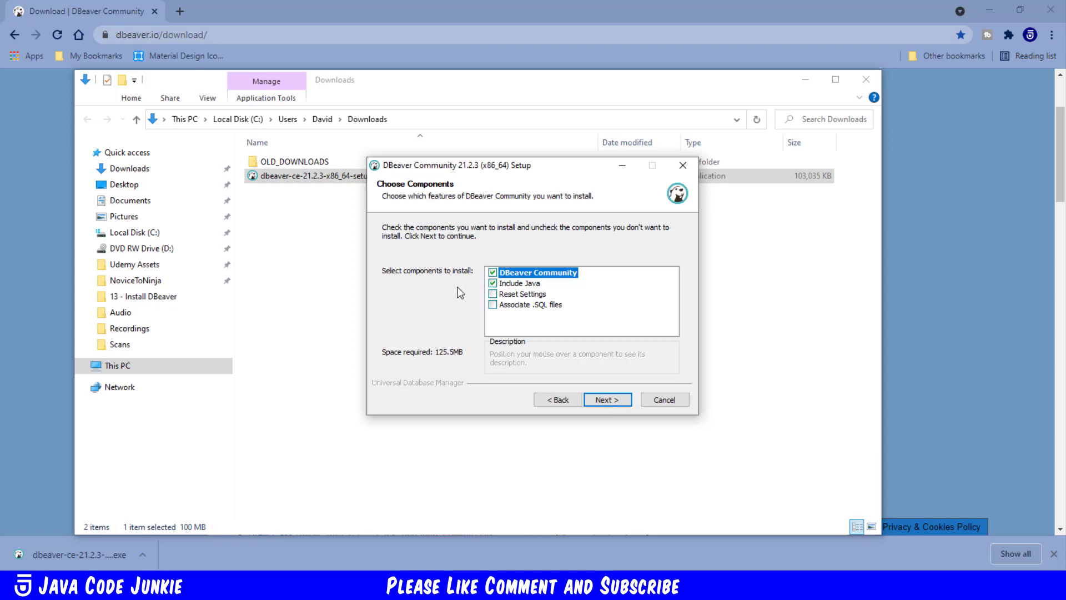
left_click(611, 401)
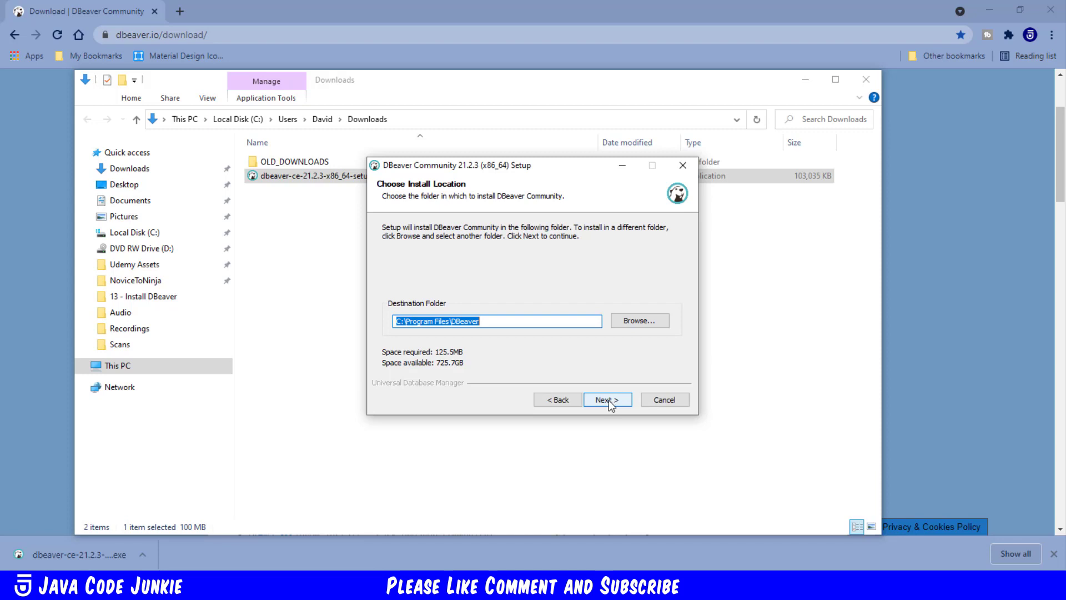
left_click(607, 400)
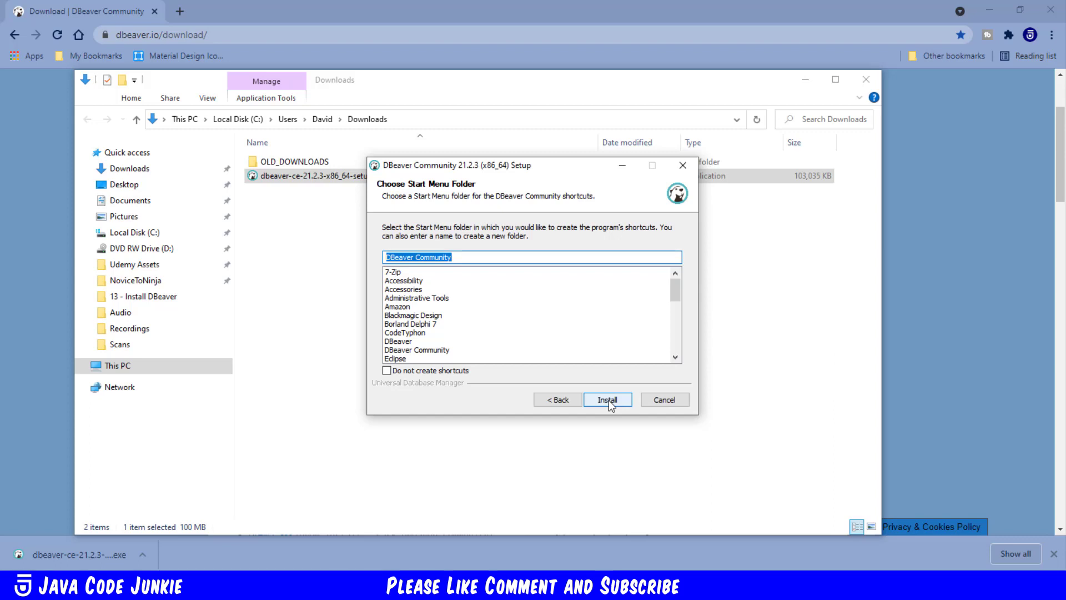
left_click(609, 401)
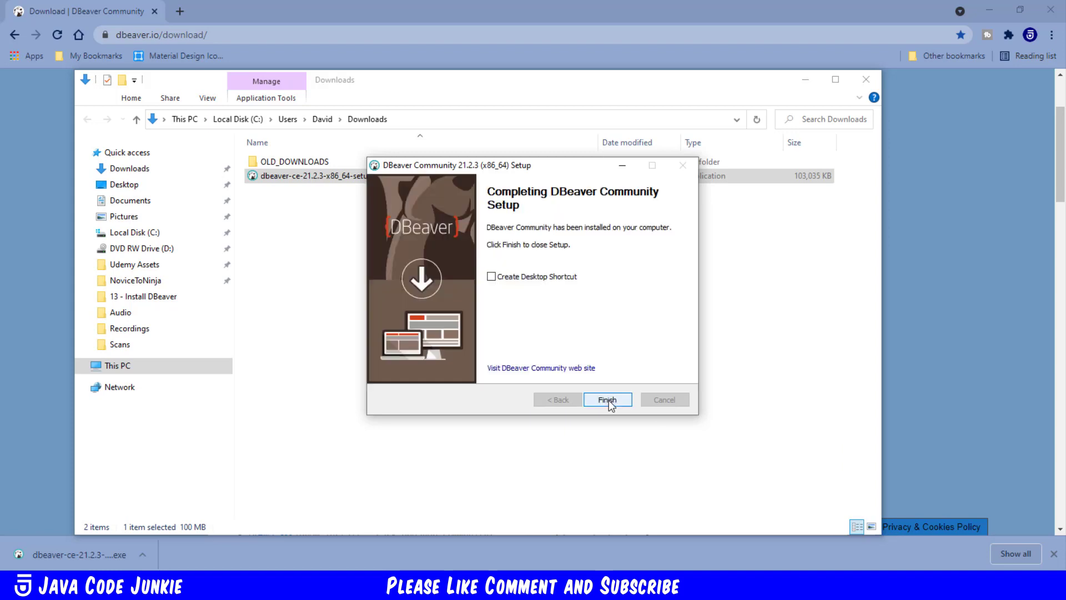
left_click(491, 277)
left_click(608, 399)
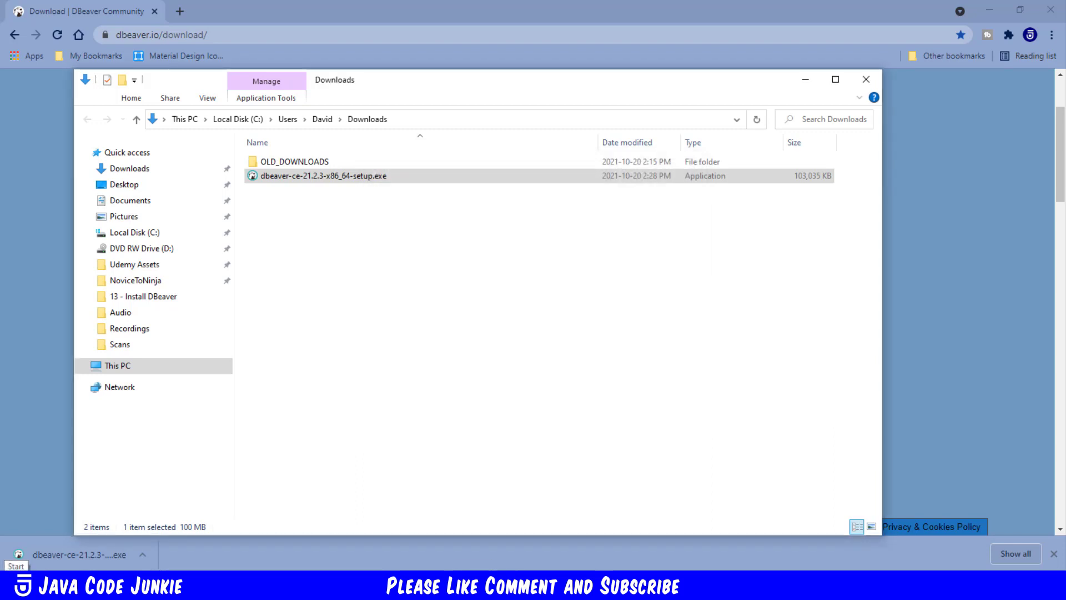
Launch the installed DBeaver Community application and close its tip of the day
left_click(14, 587)
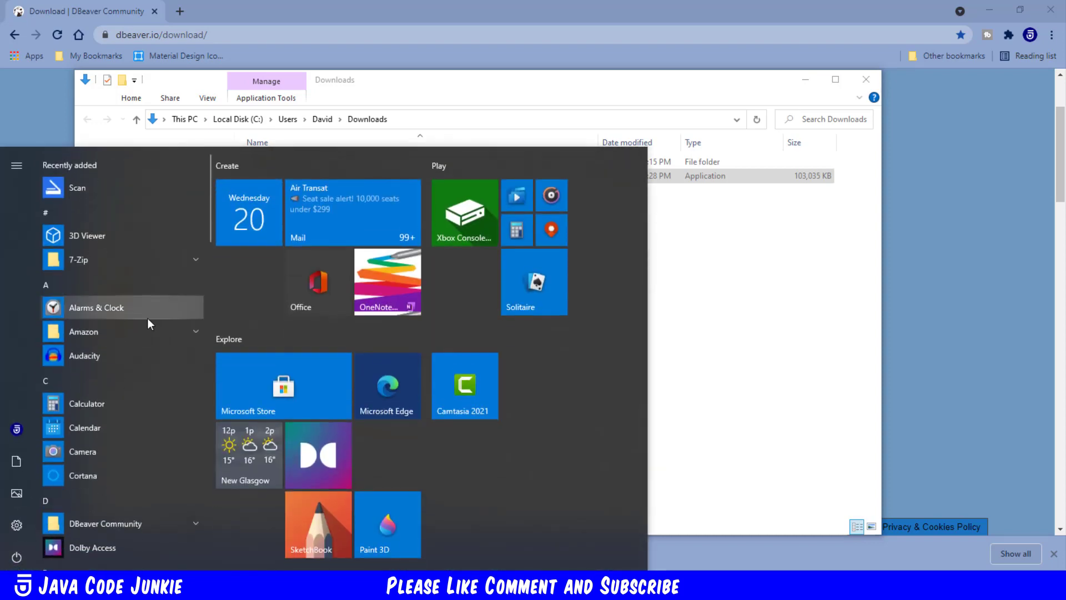
scroll(148, 318, "down", 3)
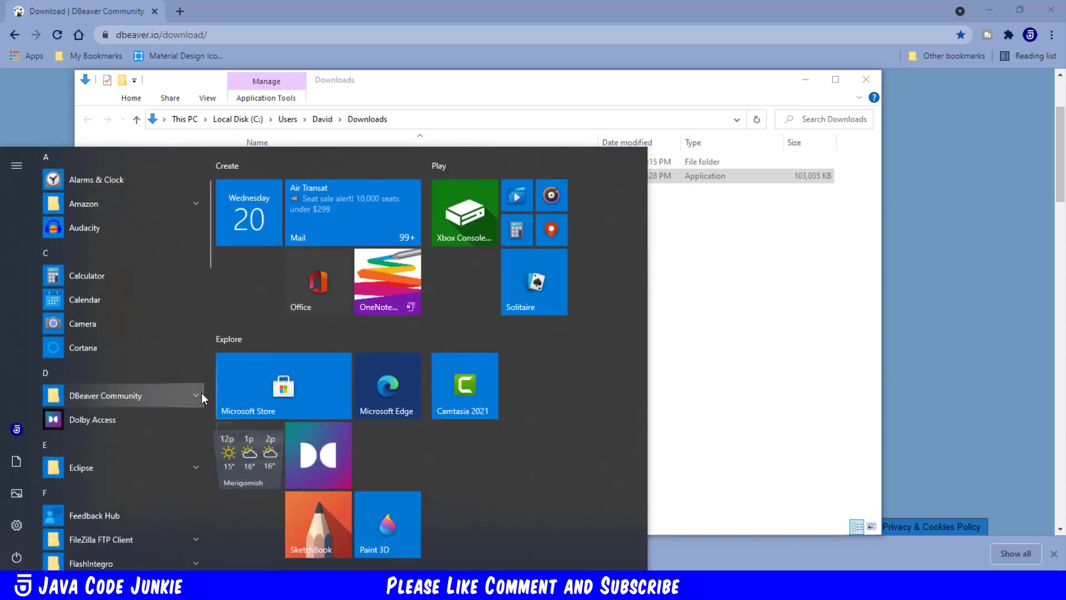
left_click(194, 395)
left_click(90, 421)
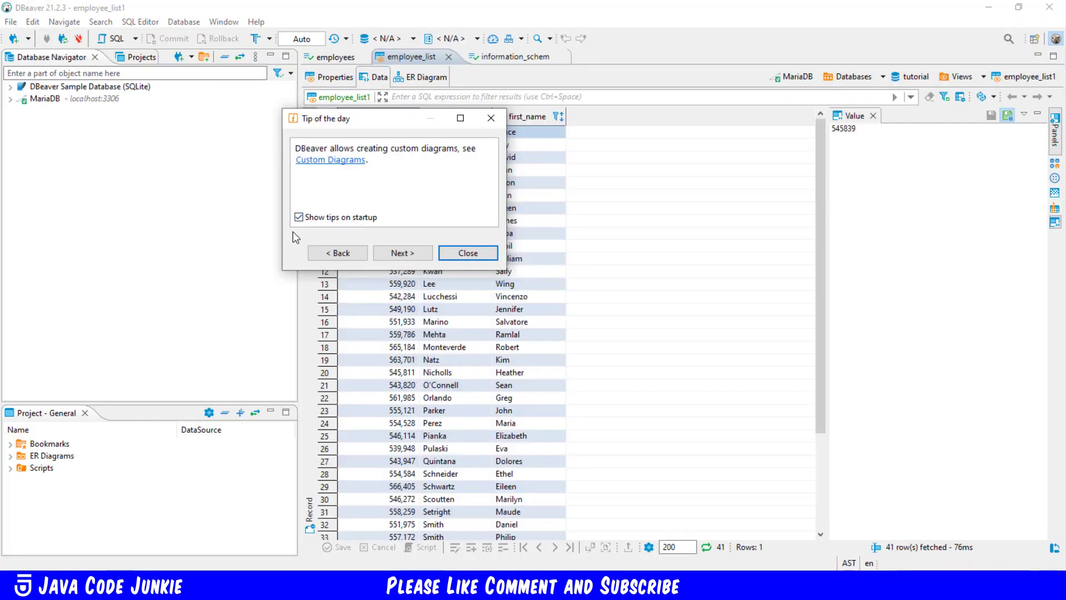
left_click(480, 253)
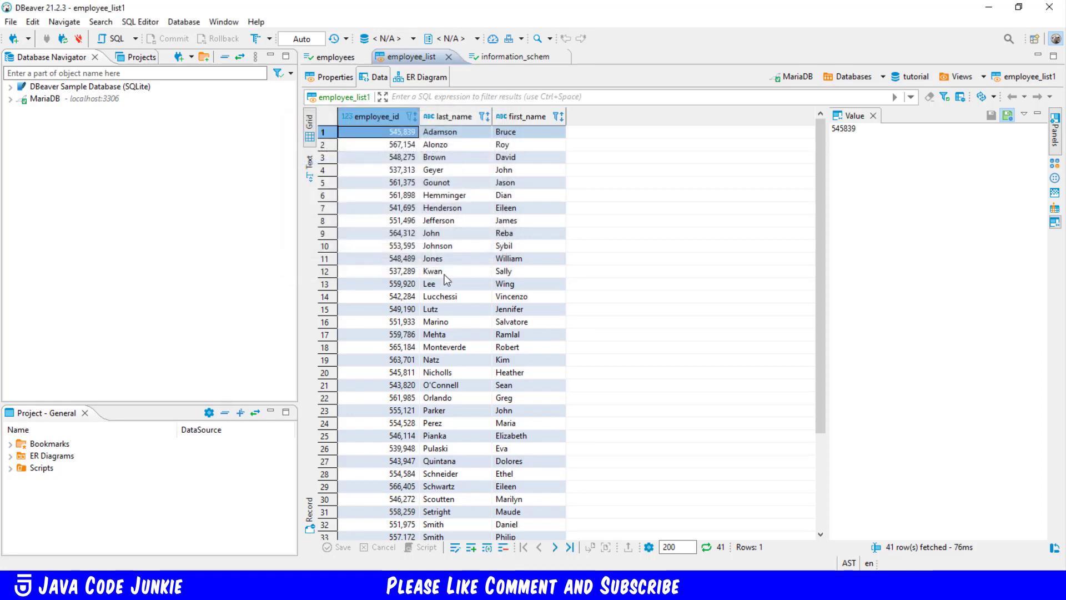
Expand the MariaDB connection to list its databases and select the tutorial database
left_click(190, 284)
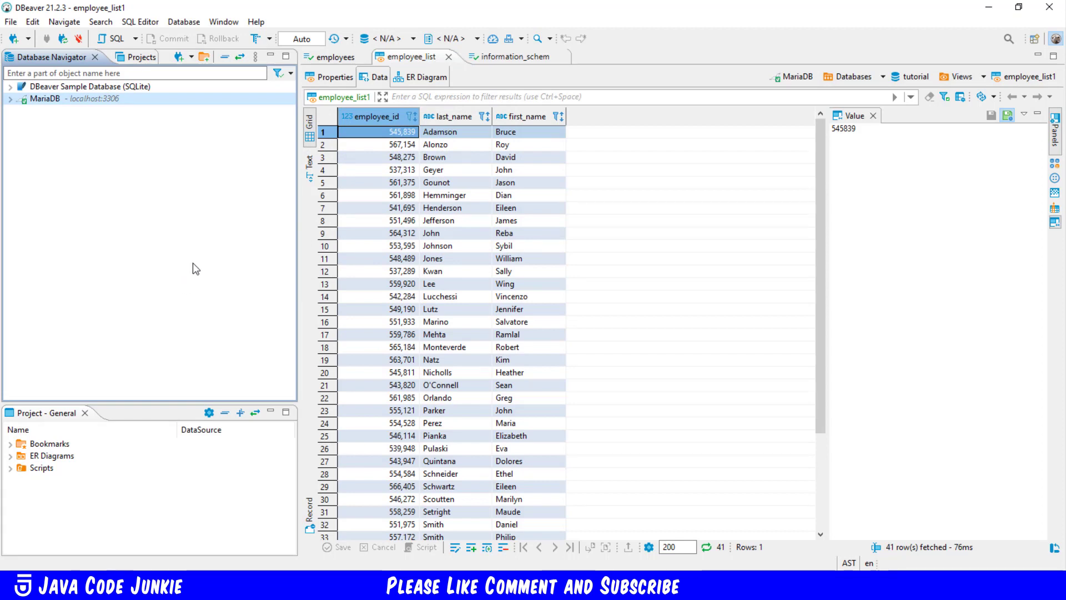
left_click(10, 99)
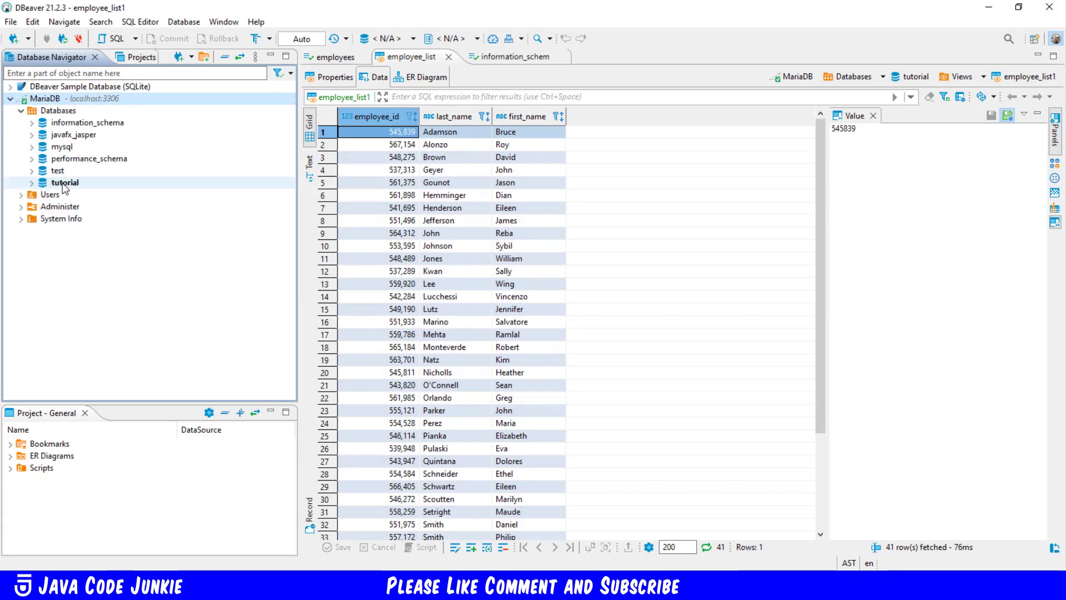
left_click(62, 183)
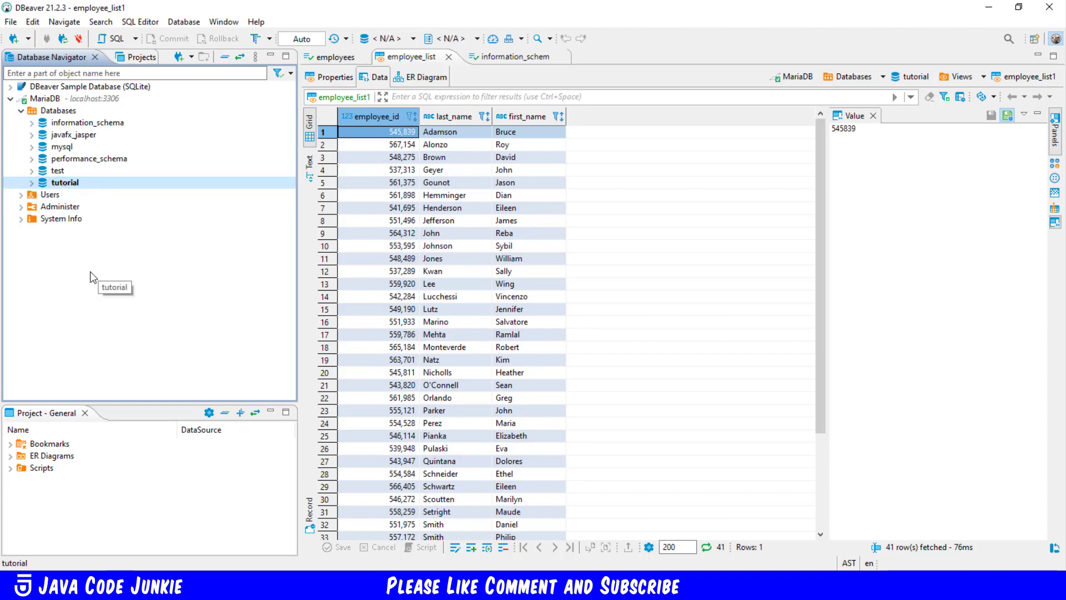
Start a new MariaDB connection, review its server host, port, database and username settings, and cancel without creating it
left_click(50, 99)
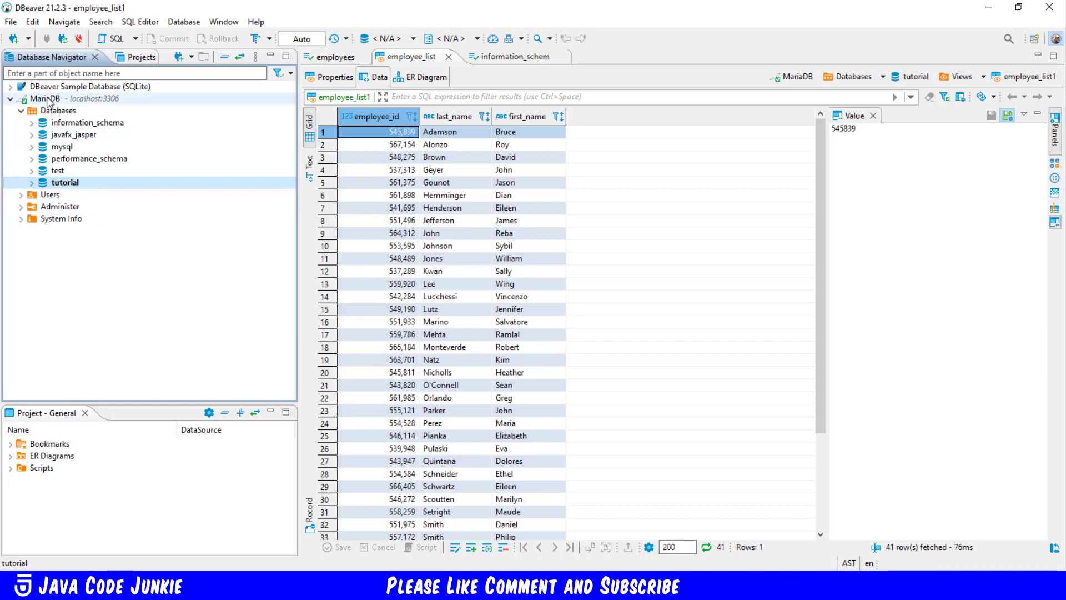
right_click(48, 100)
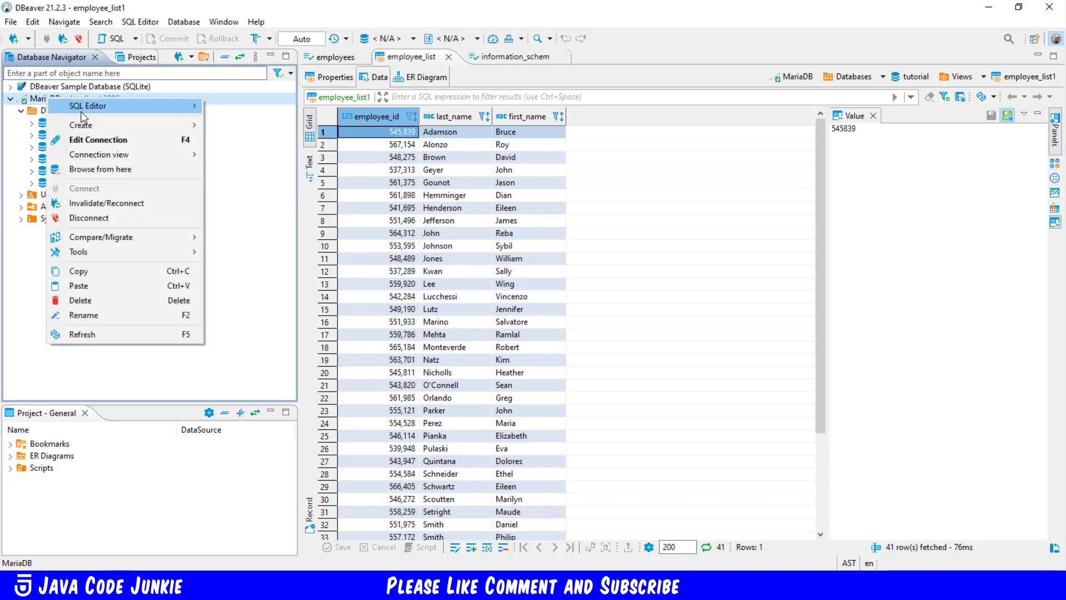
mouse_move(86, 127)
left_click(246, 131)
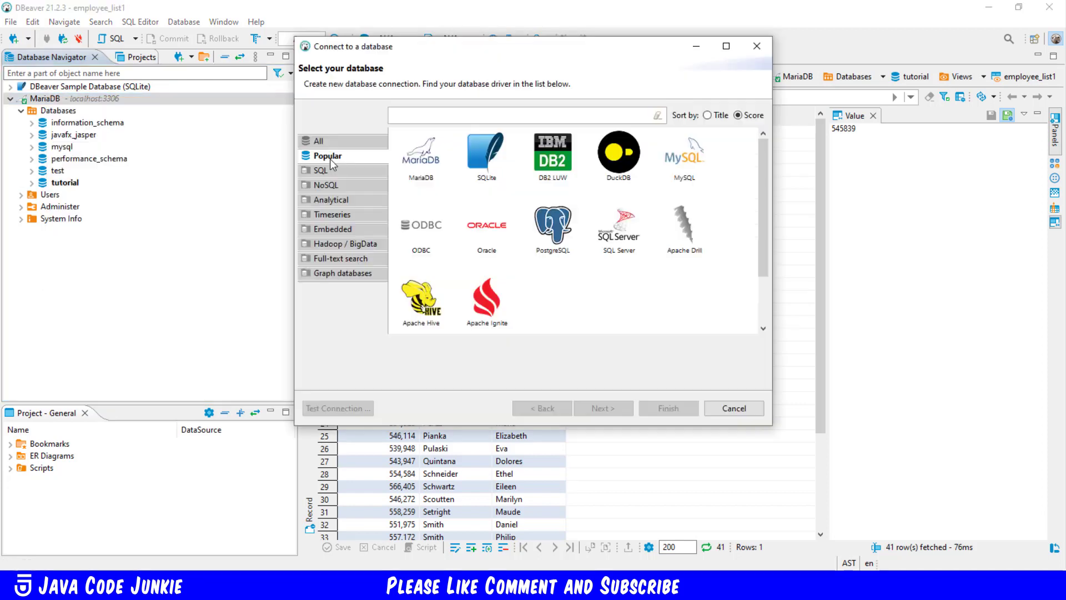
left_click(419, 165)
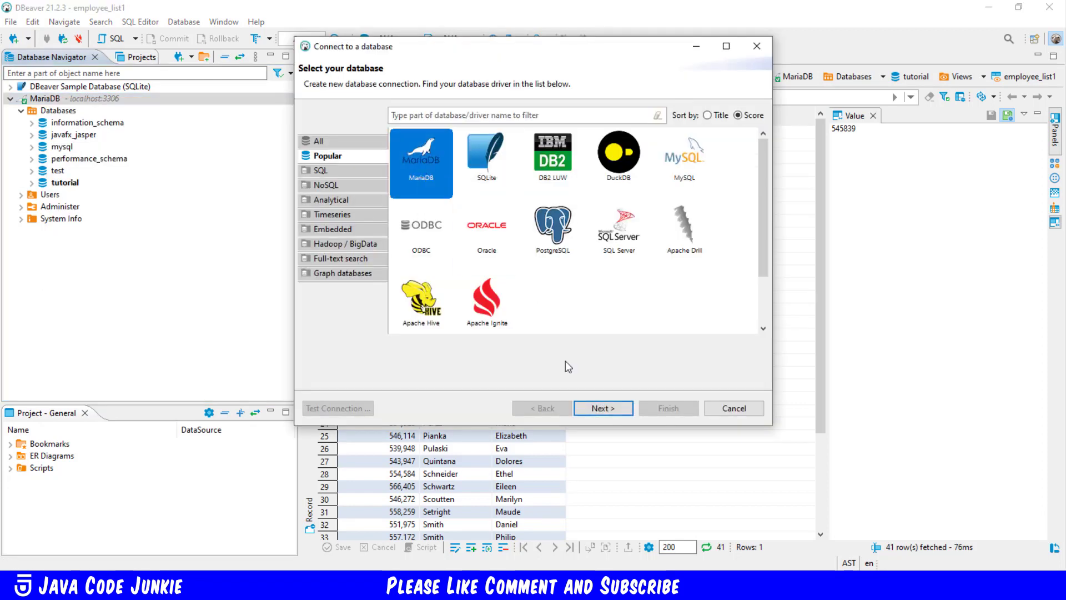
left_click(611, 408)
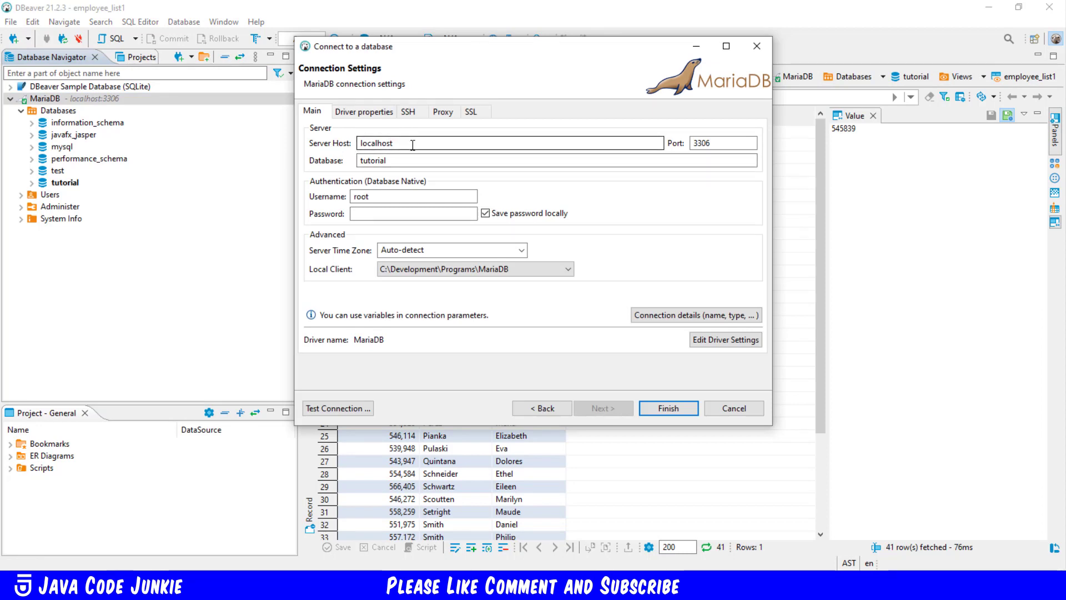
left_click(740, 145)
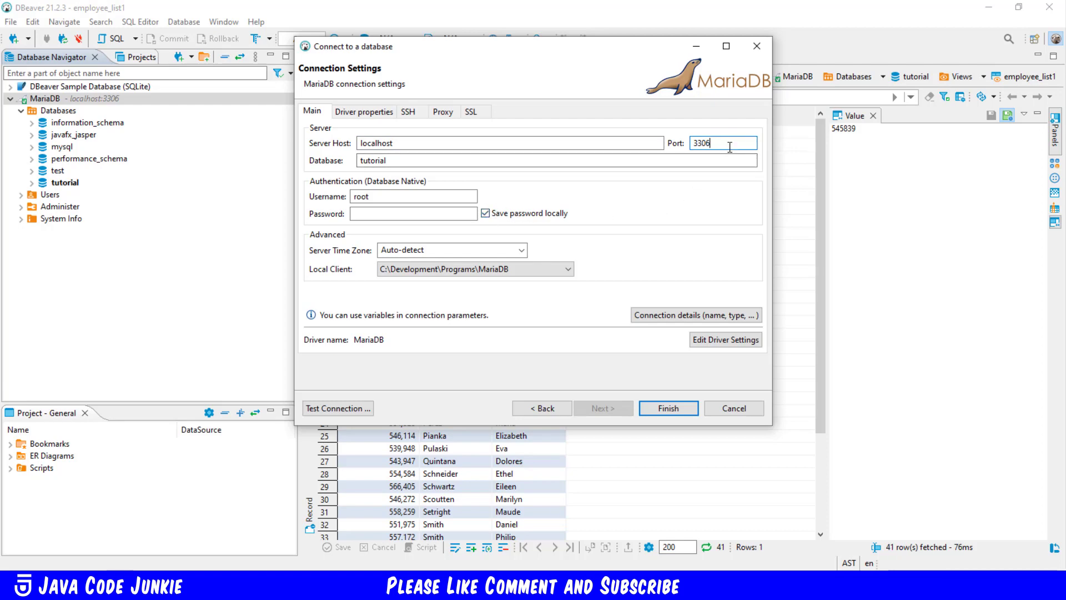
left_click(404, 160)
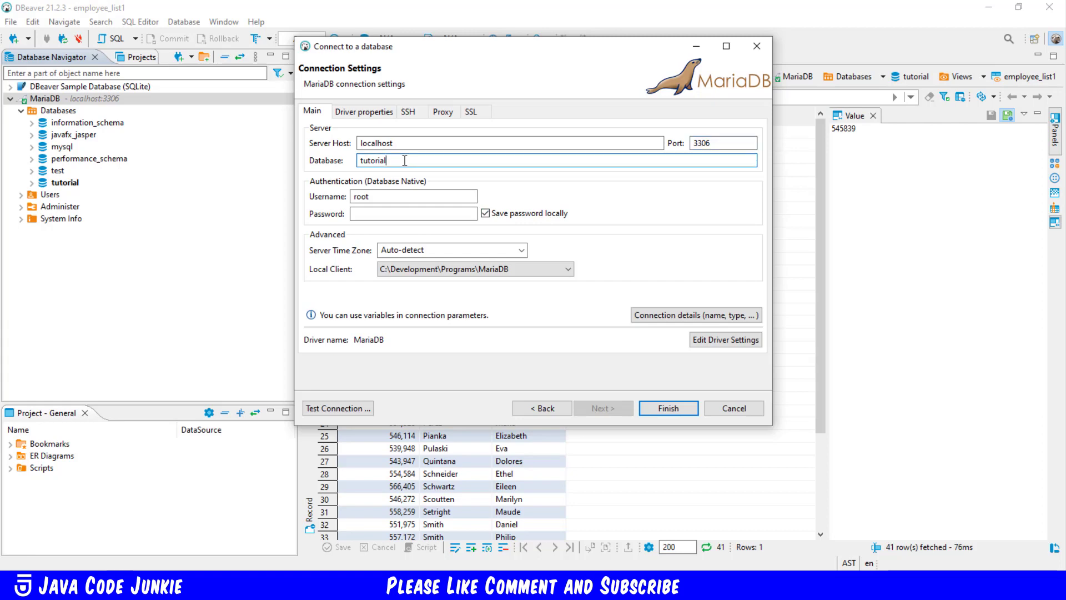
left_click(391, 196)
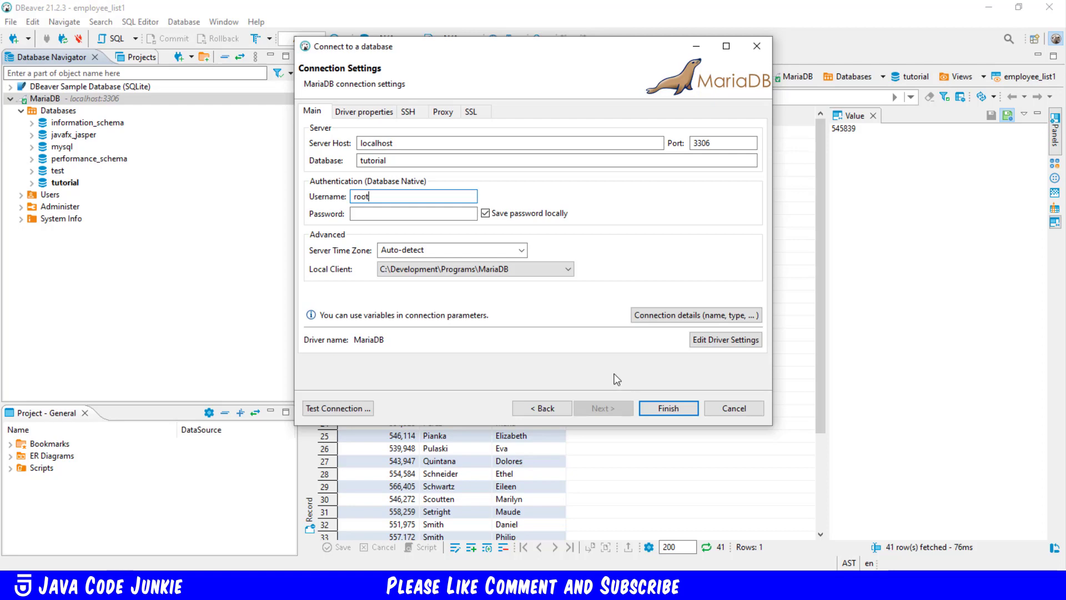
left_click(734, 409)
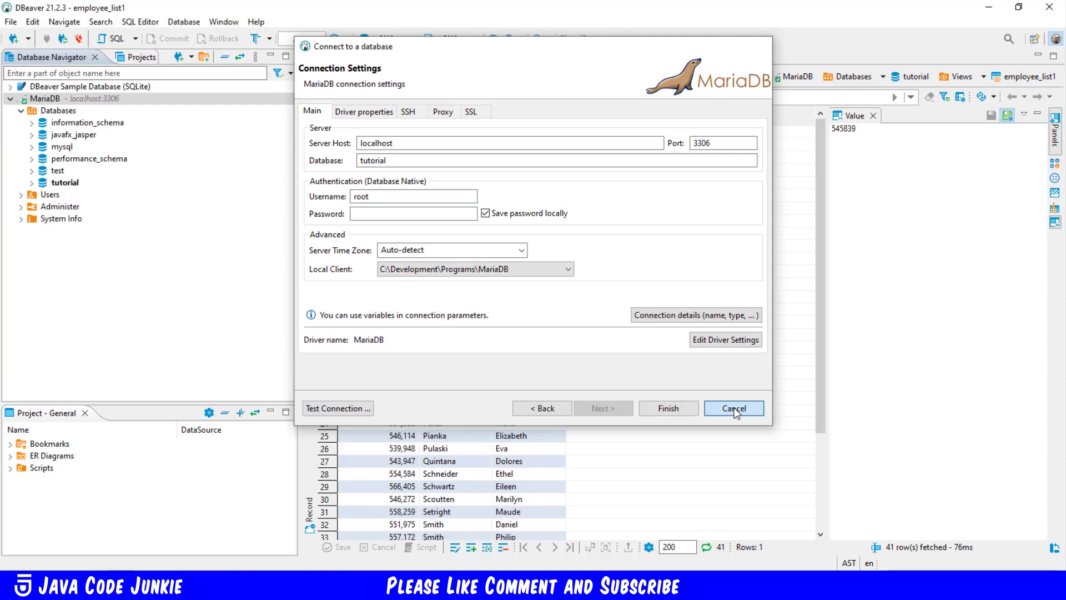